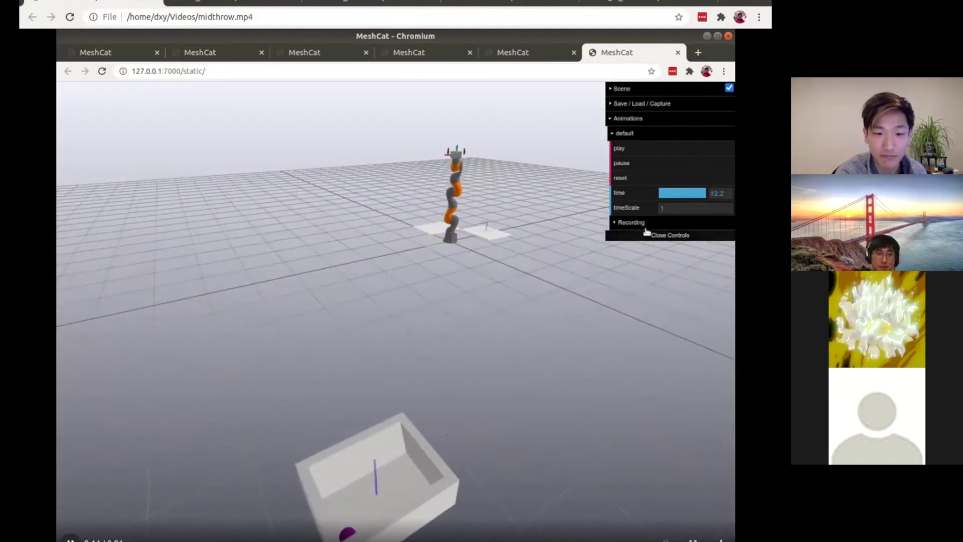
Step: Step through the far_throw, close_throw and lowthrow video tabs, letting each recording play
key(ctrl+Tab)
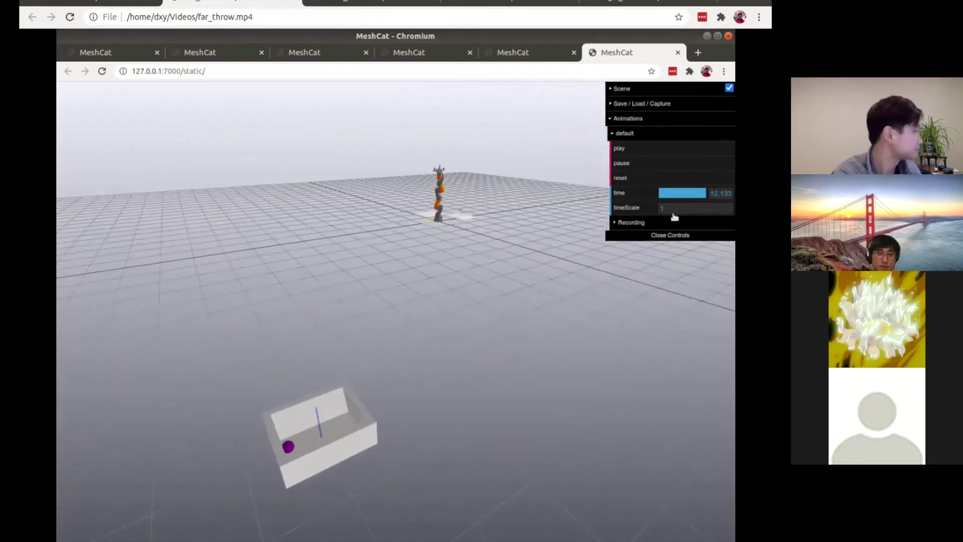
key(ctrl+Tab)
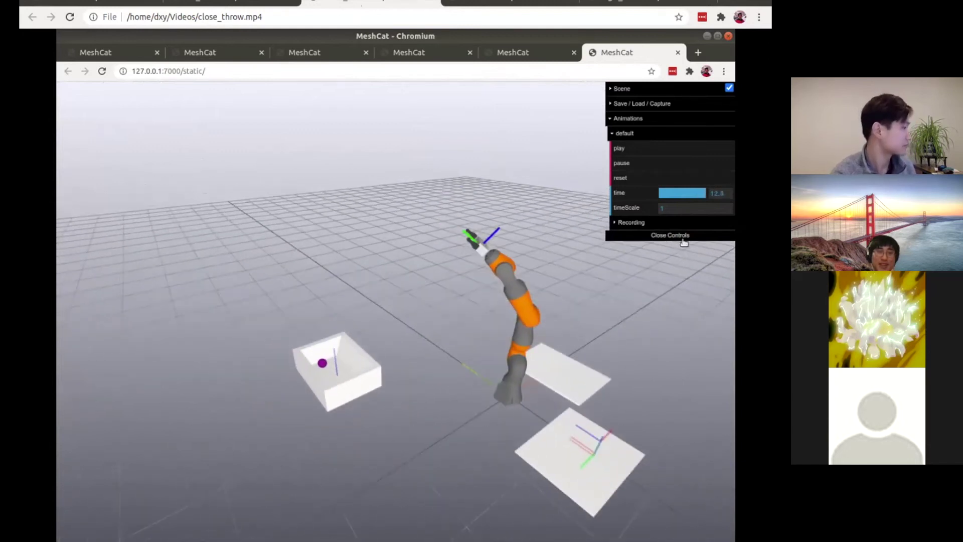
key(ctrl+Tab)
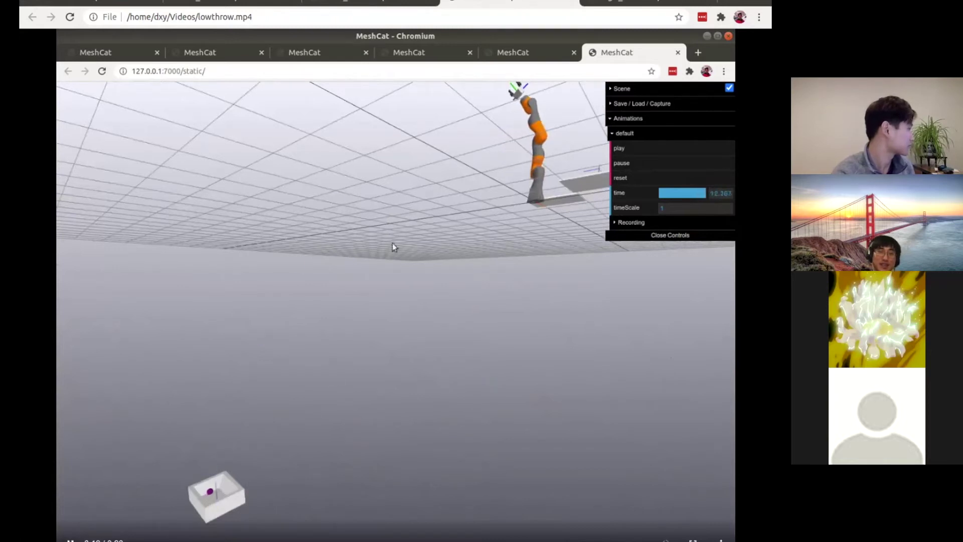
Step: Play the high_throw recording, then jump to the first tab with not_true_throw.mp4
key(ctrl+Tab)
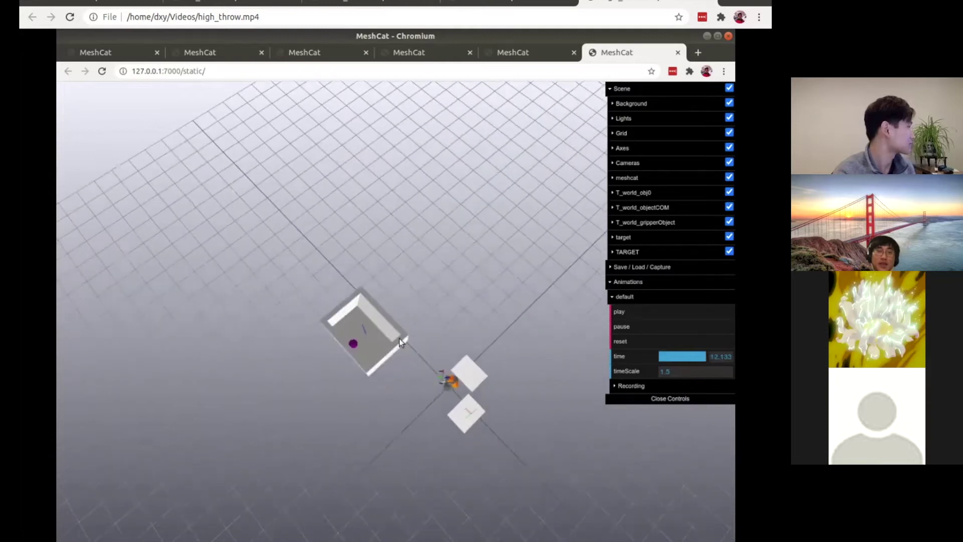
key(ctrl+1)
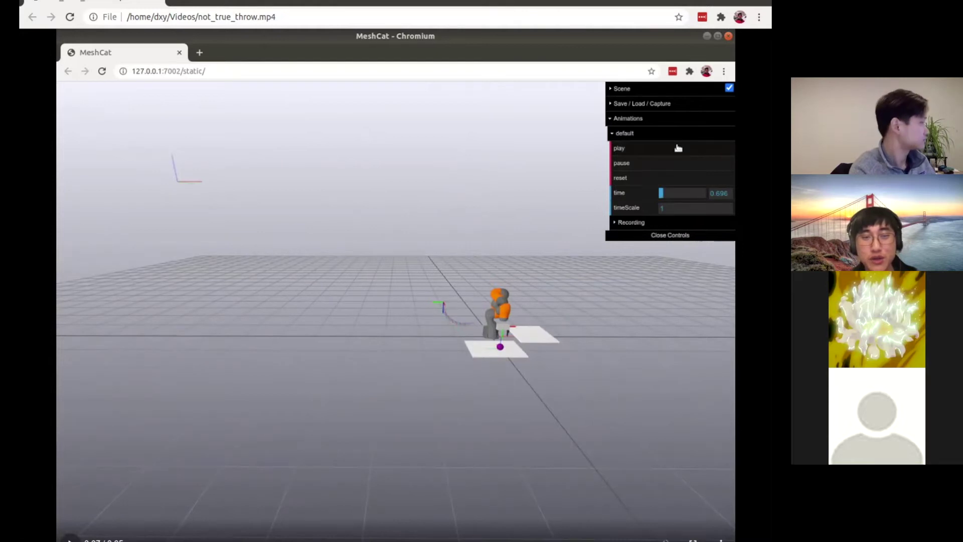
Step: Play not_true_throw.mp4 in slow motion, then close it to show live MeshCat beside Jupyter
key(space)
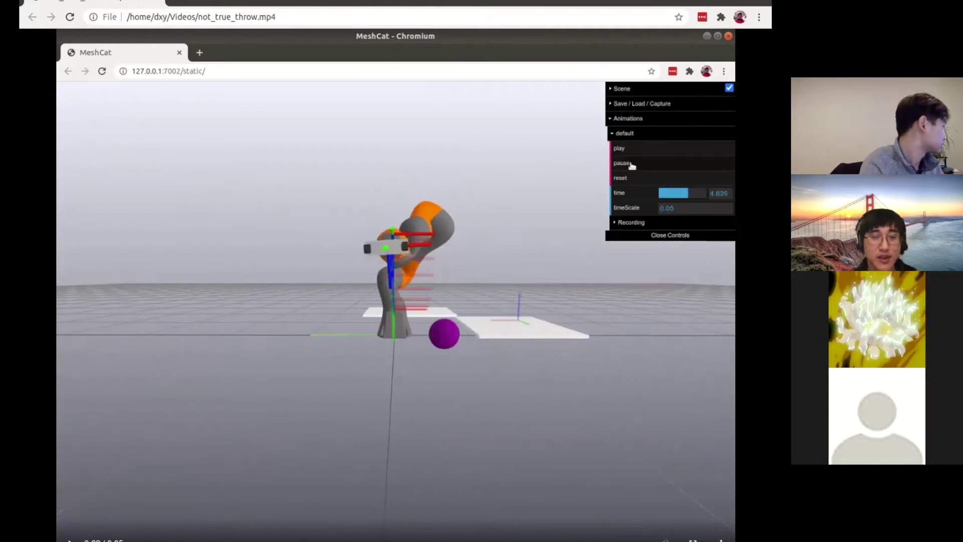
key(space)
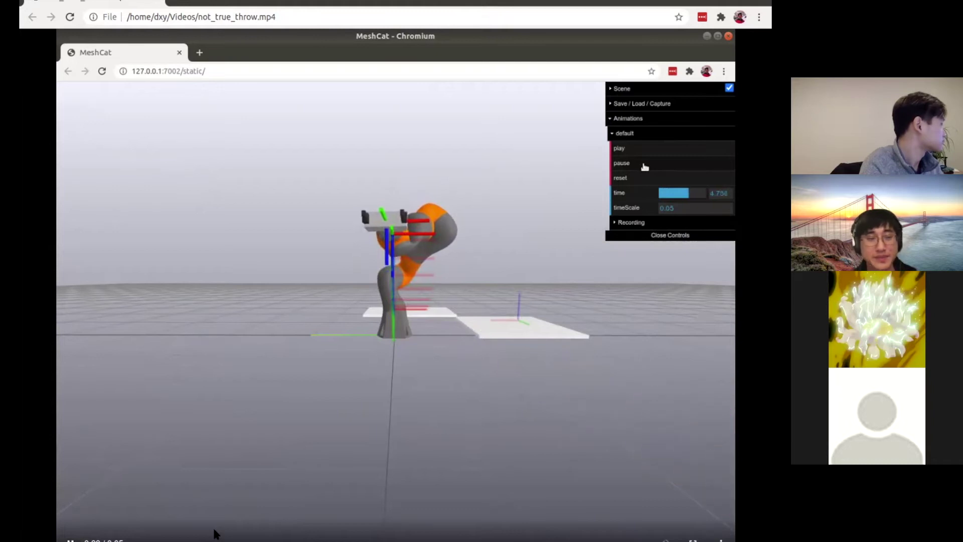
key(ctrl+w)
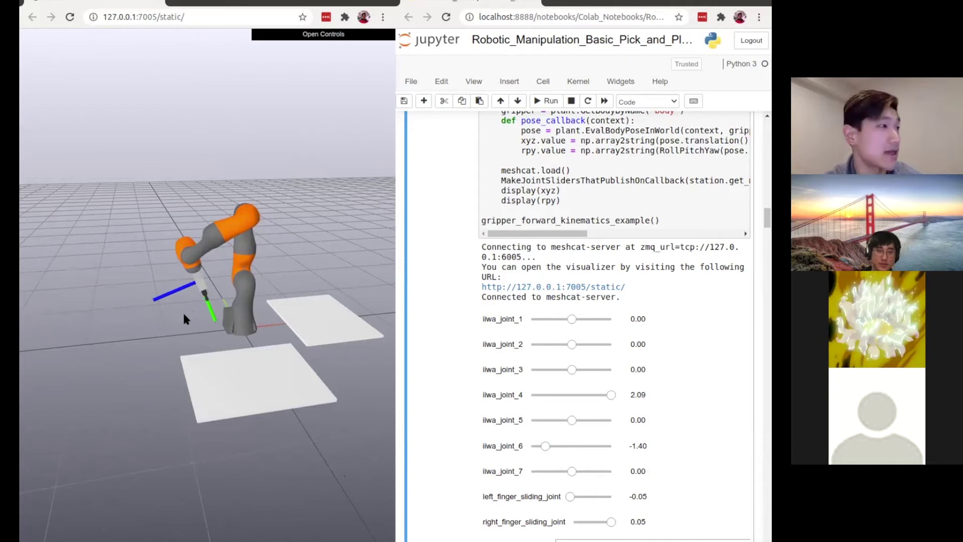
Step: Drag the sliders to set iiwa_joint_4 to 1.45, iiwa_joint_6 to -0.18 and iiwa_joint_1 to -0.72
mouse_move(611, 395)
mouse_down()
mouse_move(570, 396)
mouse_move(601, 402)
mouse_up()
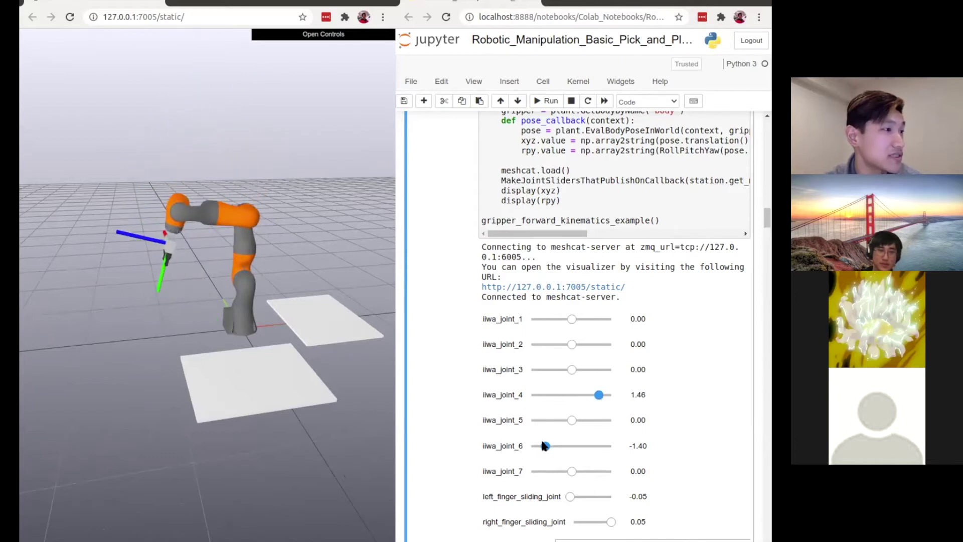
mouse_move(543, 444)
mouse_down()
mouse_move(574, 446)
mouse_move(549, 446)
mouse_move(557, 454)
mouse_up()
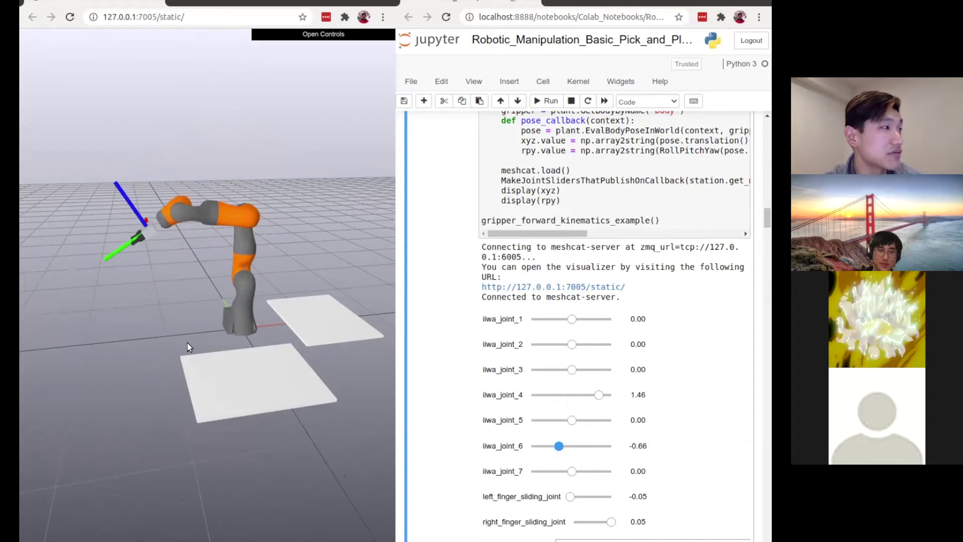
drag(188, 342, 297, 348)
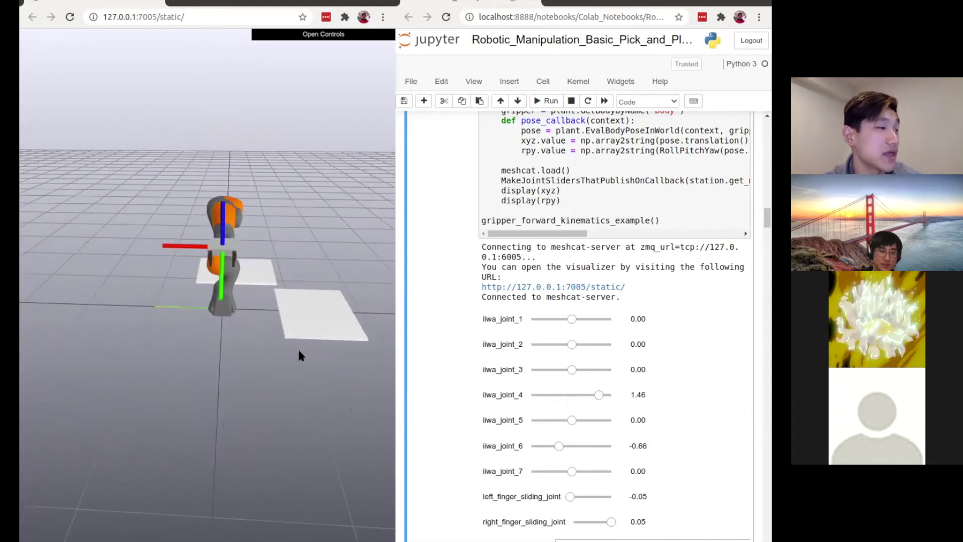
mouse_move(599, 395)
mouse_down()
mouse_move(574, 397)
mouse_move(593, 401)
mouse_up()
mouse_move(558, 446)
mouse_down()
mouse_move(578, 446)
mouse_move(538, 446)
mouse_move(580, 446)
mouse_move(566, 448)
mouse_up()
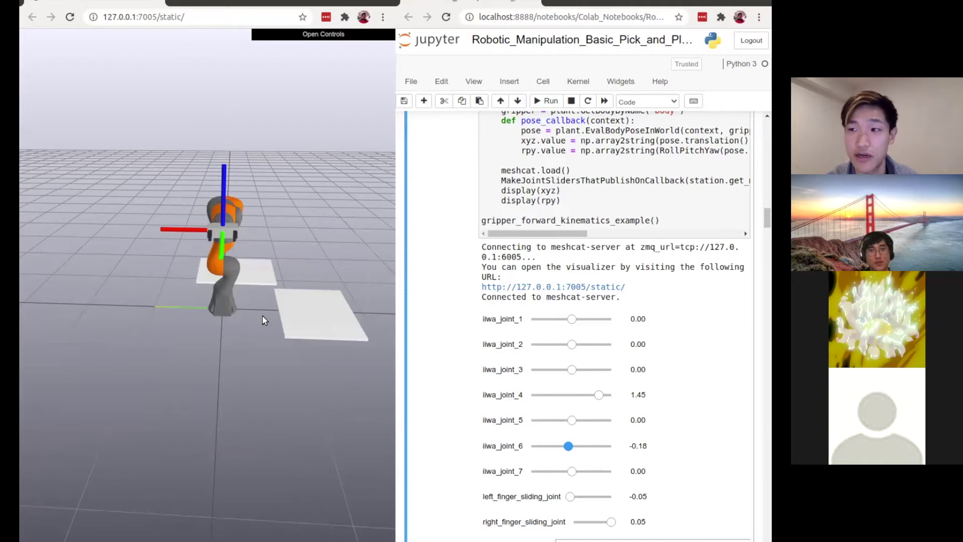
drag(263, 316, 256, 372)
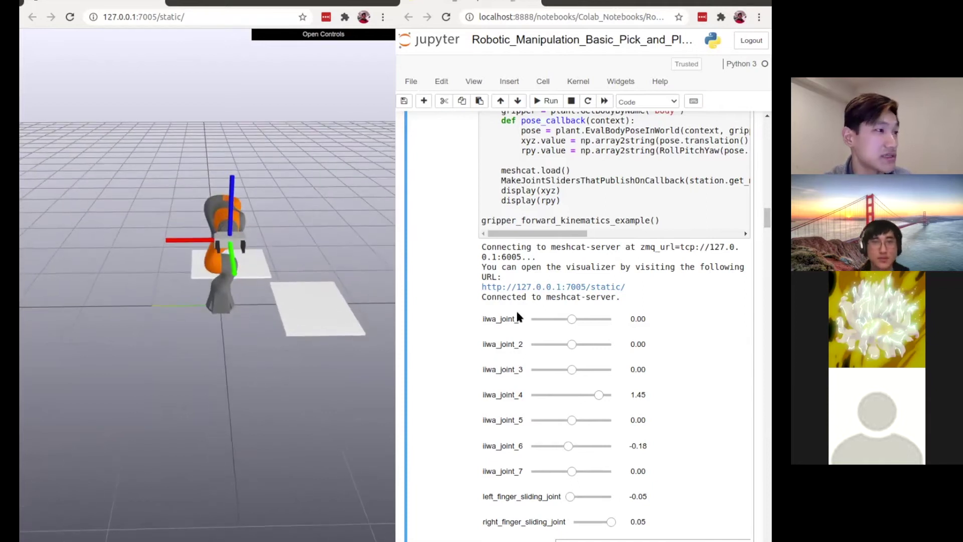
drag(572, 319, 543, 325)
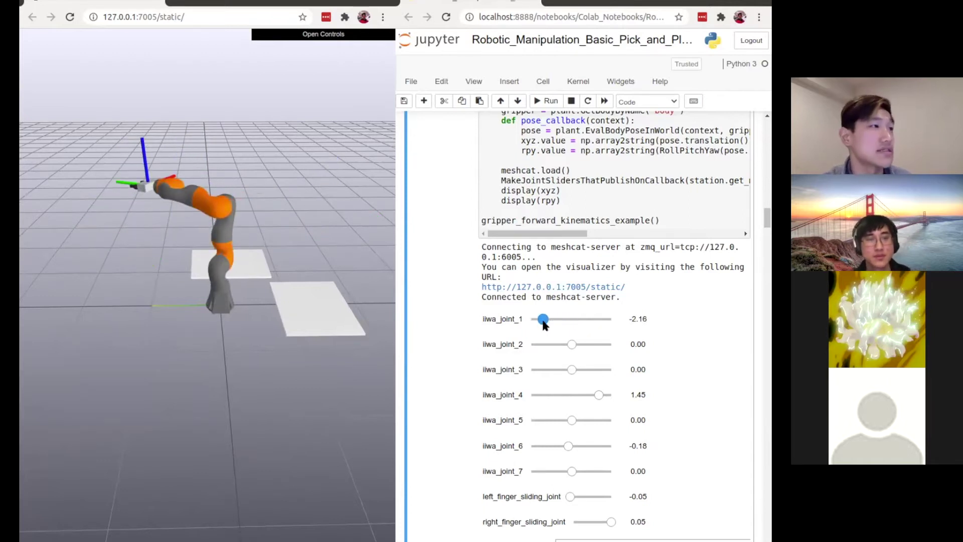
drag(544, 325, 563, 325)
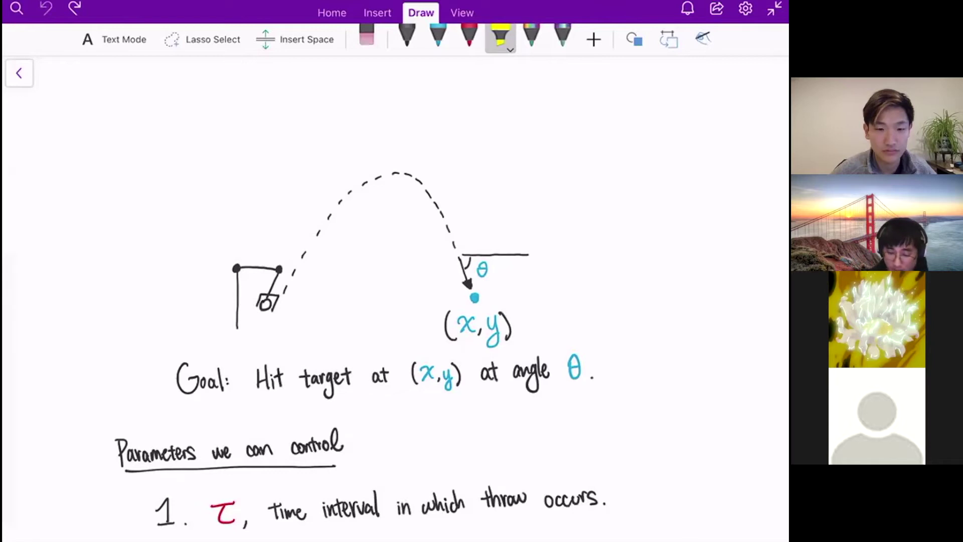
Step: Mark the target dot and angle θ in yellow, then scroll down to the forward kinematics derivation
mouse_move(467, 285)
mouse_down()
mouse_move(470, 309)
mouse_move(483, 301)
mouse_up()
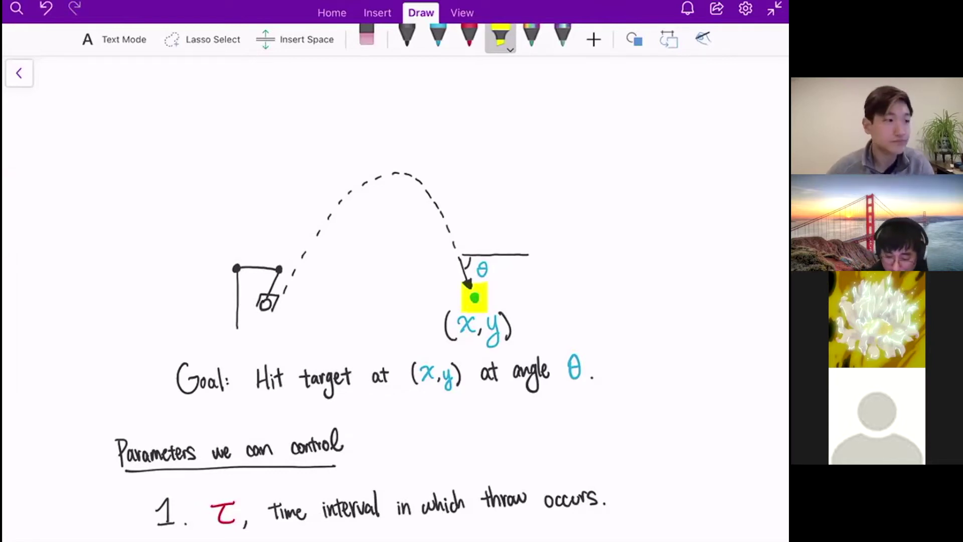
drag(481, 254, 481, 280)
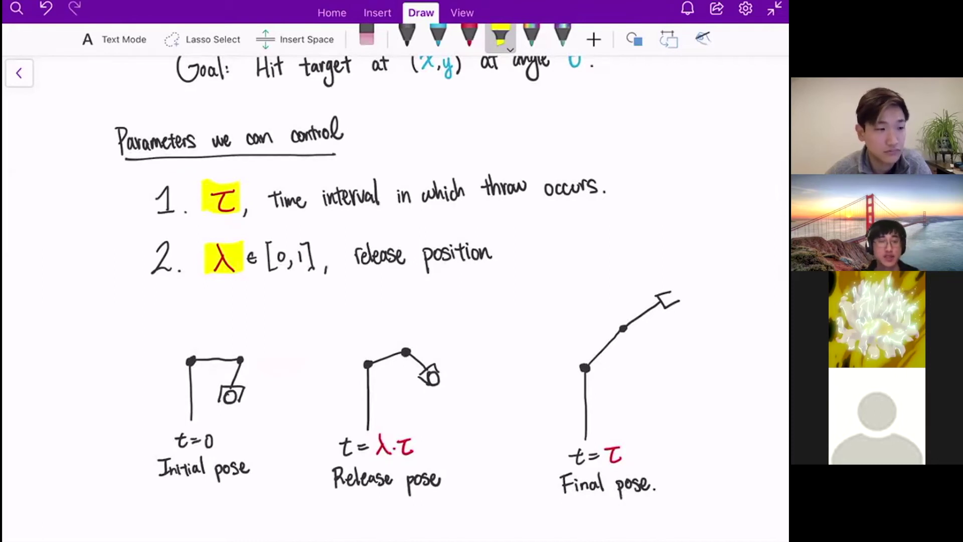
scroll(395, 296, down, 7)
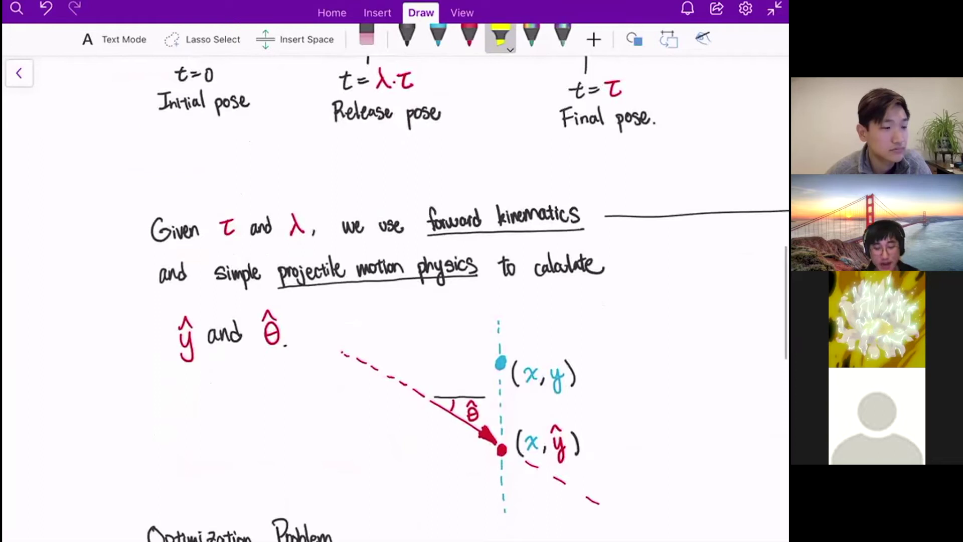
Step: Highlight 'forward kinematics', 'projectile motion physics' and the line below it in yellow
drag(428, 219, 580, 215)
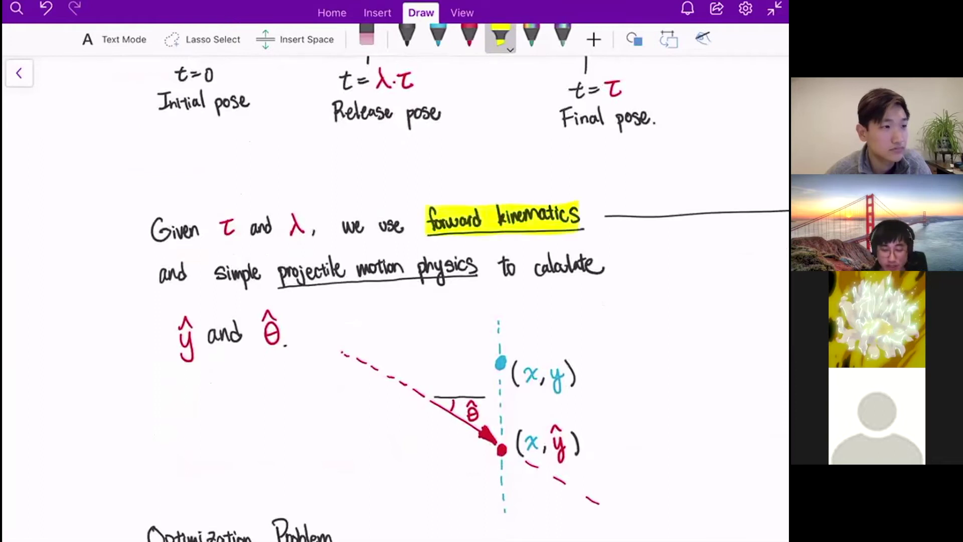
drag(268, 276, 469, 275)
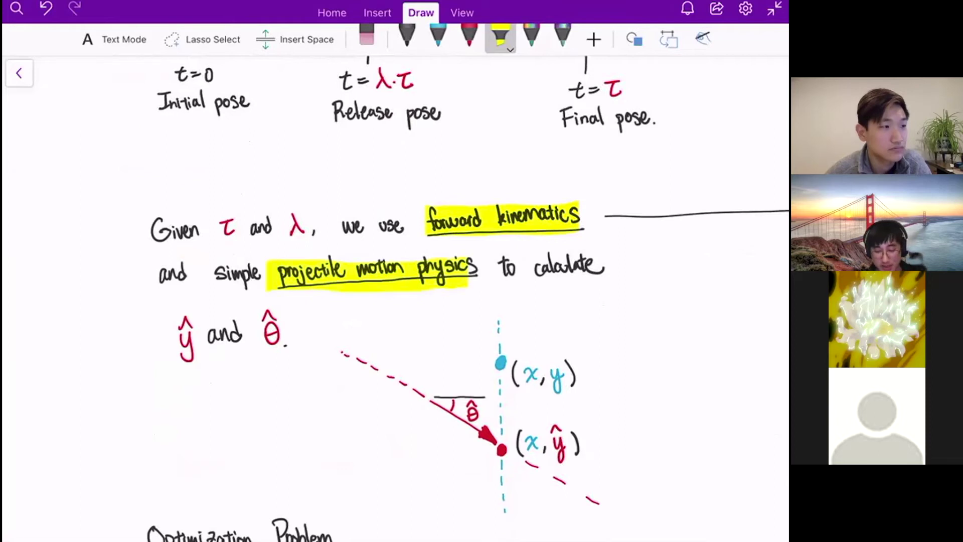
scroll(468, 298, down, 1)
drag(167, 316, 295, 312)
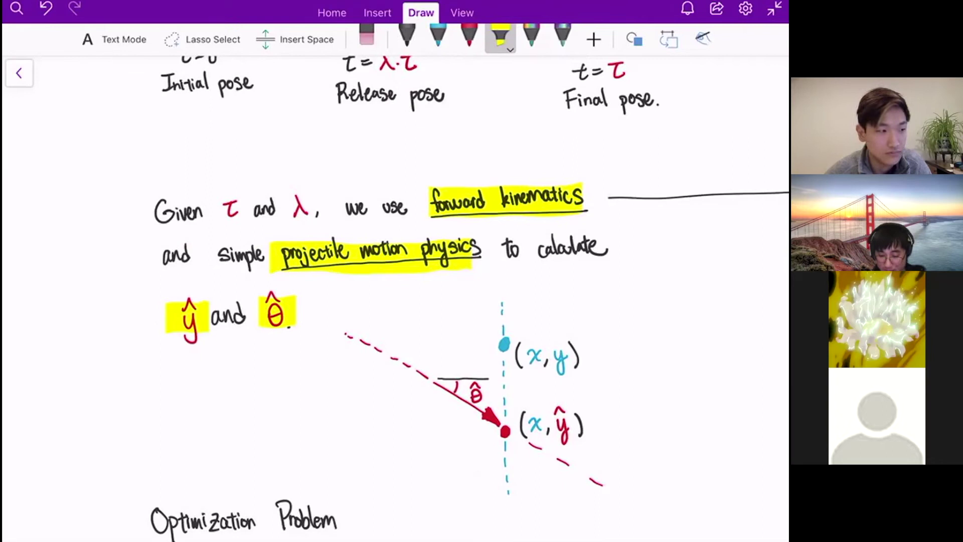
Step: Highlight the target point (x, y), the predicted point (x, ŷ) and the θ̂ label
drag(499, 342, 521, 342)
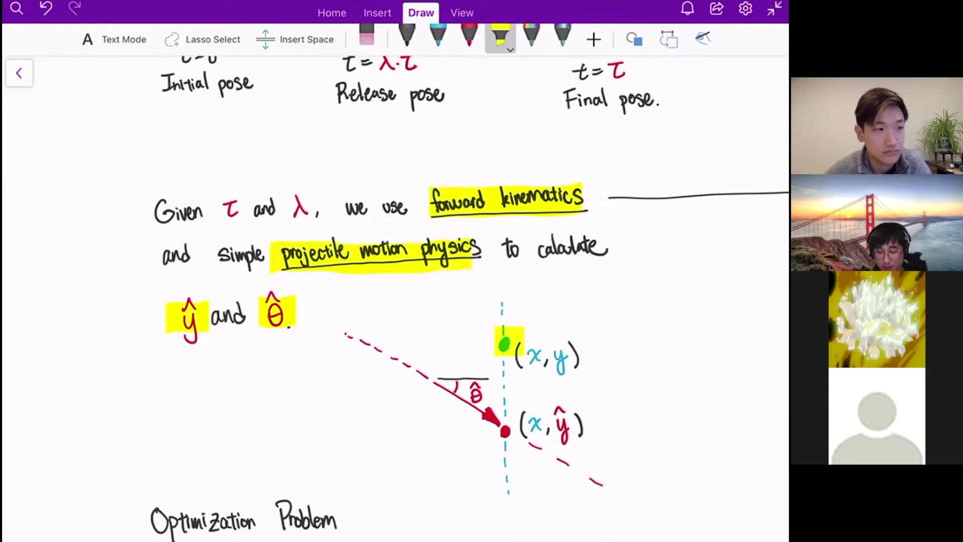
mouse_move(554, 420)
mouse_down()
mouse_move(573, 421)
mouse_move(551, 423)
mouse_up()
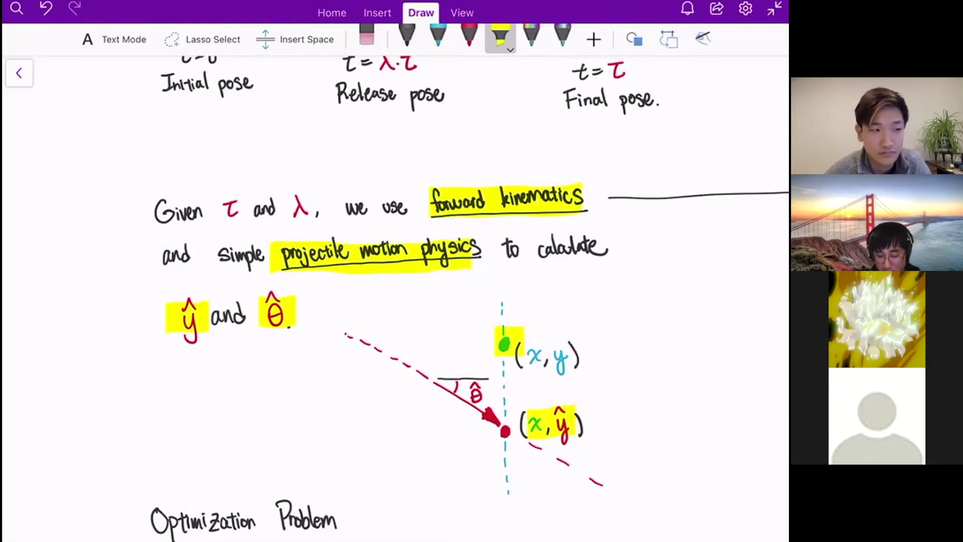
drag(476, 379, 478, 402)
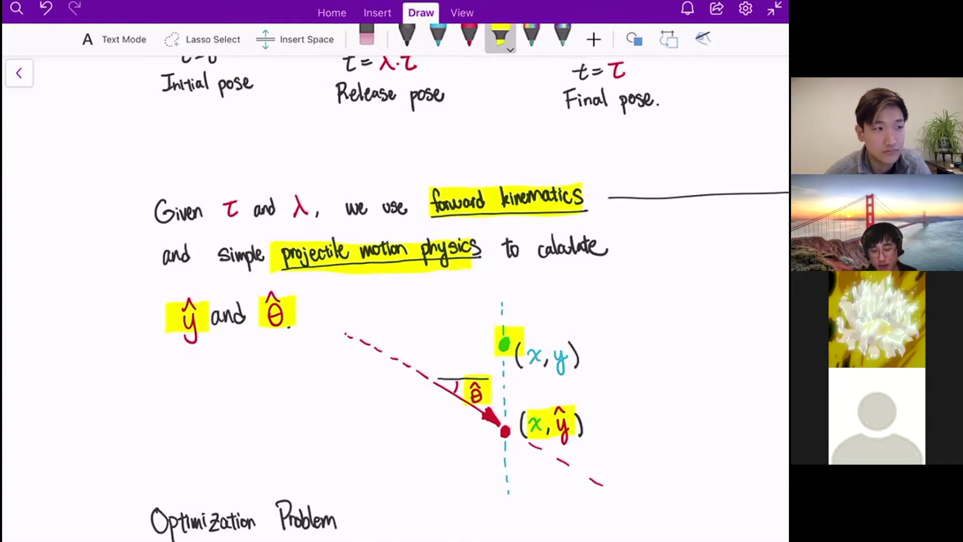
Step: Highlight the decision variables τ, λ and the squared-error terms of the optimization objective
scroll(395, 301, down, 8)
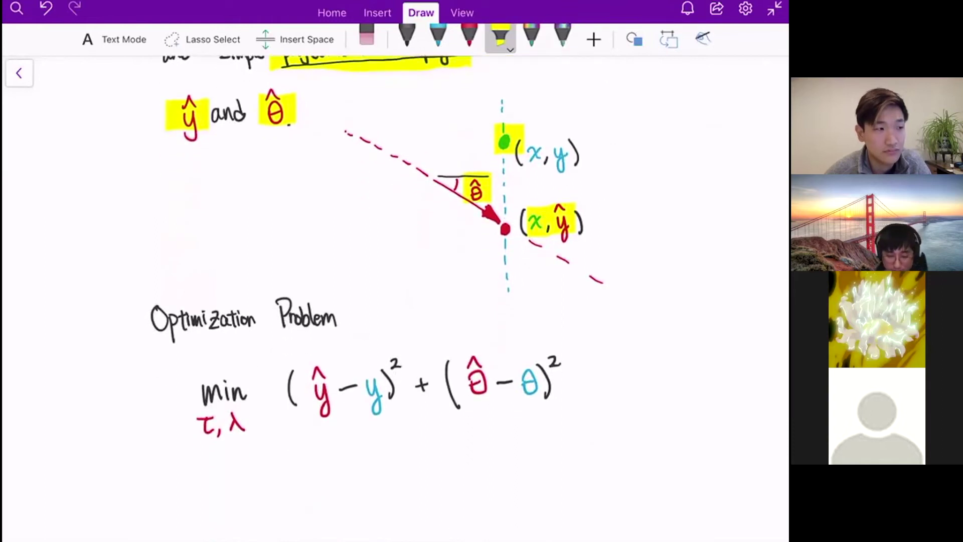
drag(195, 421, 253, 420)
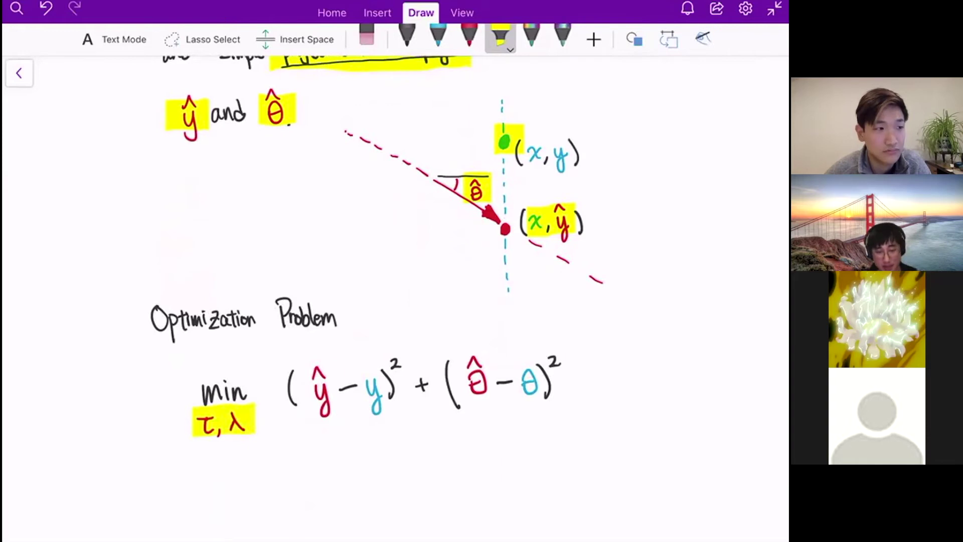
drag(288, 388, 551, 387)
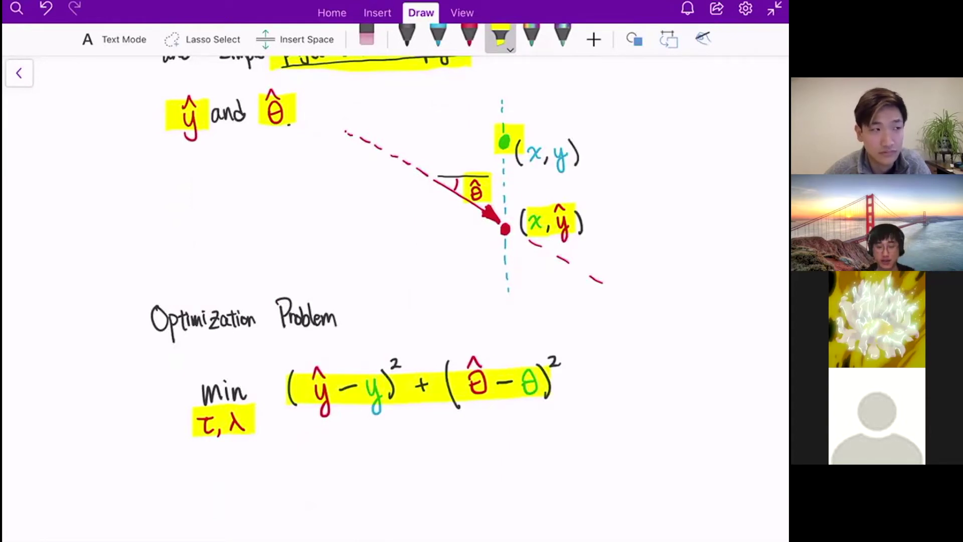
scroll(396, 296, up, 5)
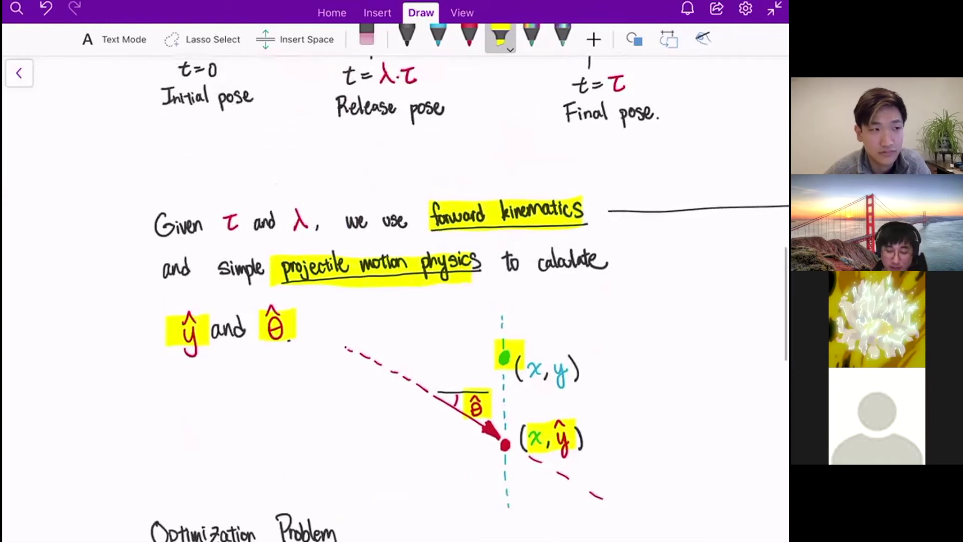
Step: Highlight the q(t), p^G(t) and V^G(λτ) equations in yellow, then switch to the joint-state plot
scroll(397, 296, right, 10)
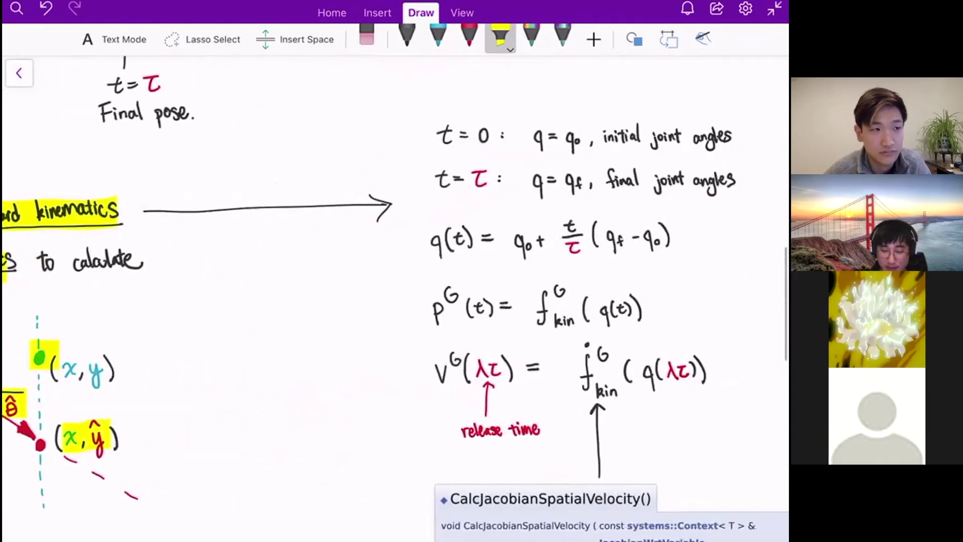
scroll(397, 296, right, 4)
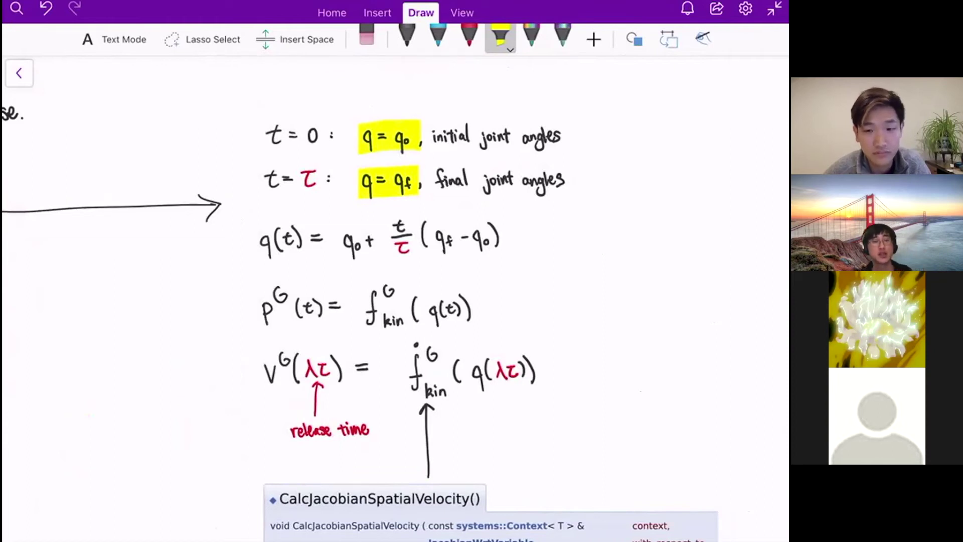
drag(261, 239, 304, 238)
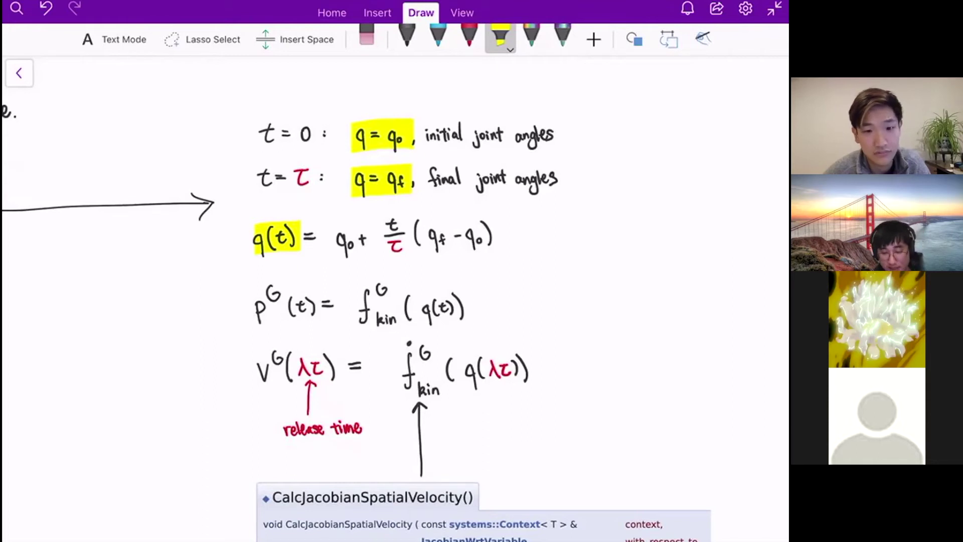
drag(251, 306, 464, 306)
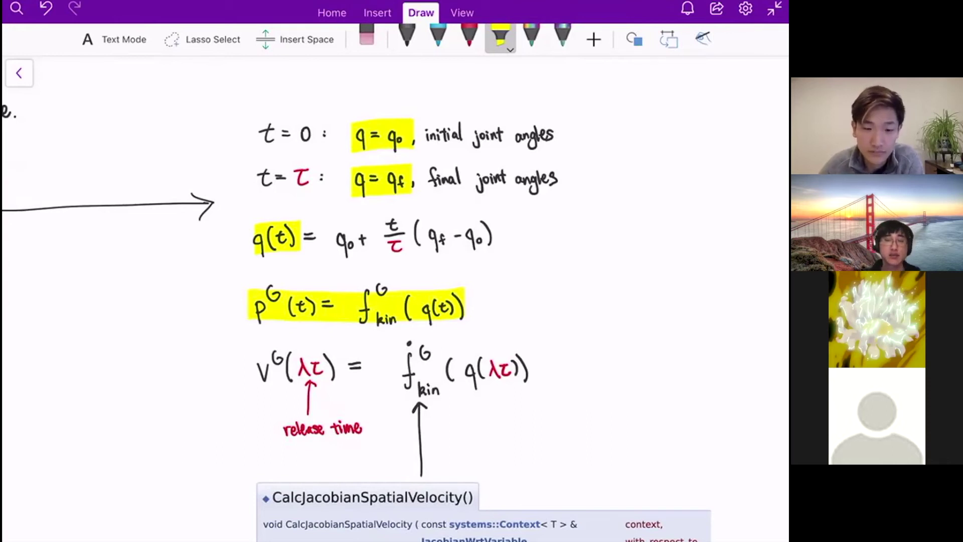
drag(256, 366, 528, 366)
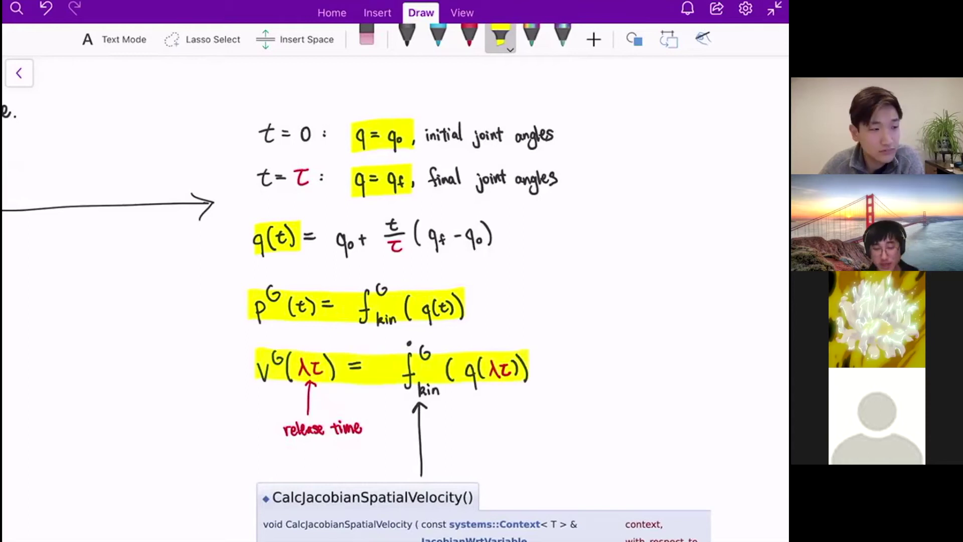
scroll(395, 301, down, 2)
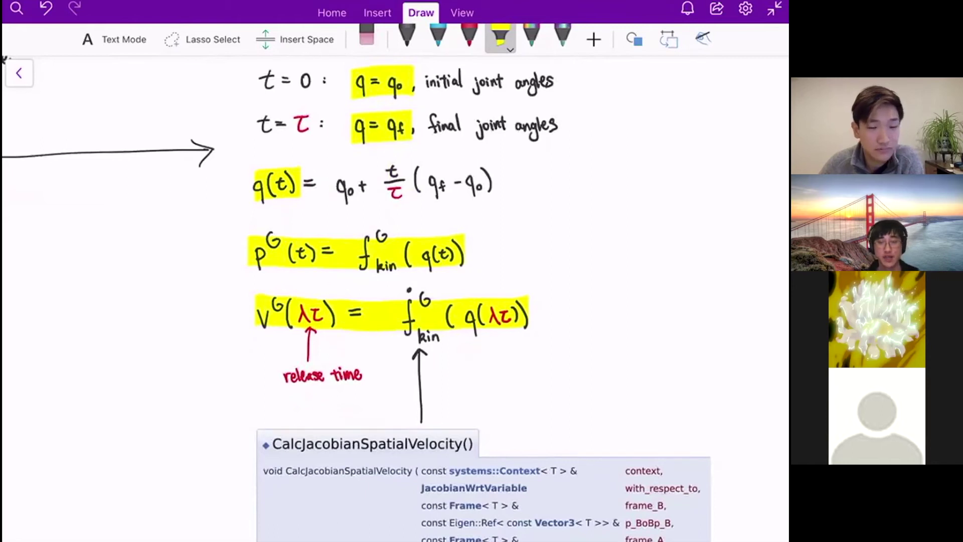
key(alt+Tab)
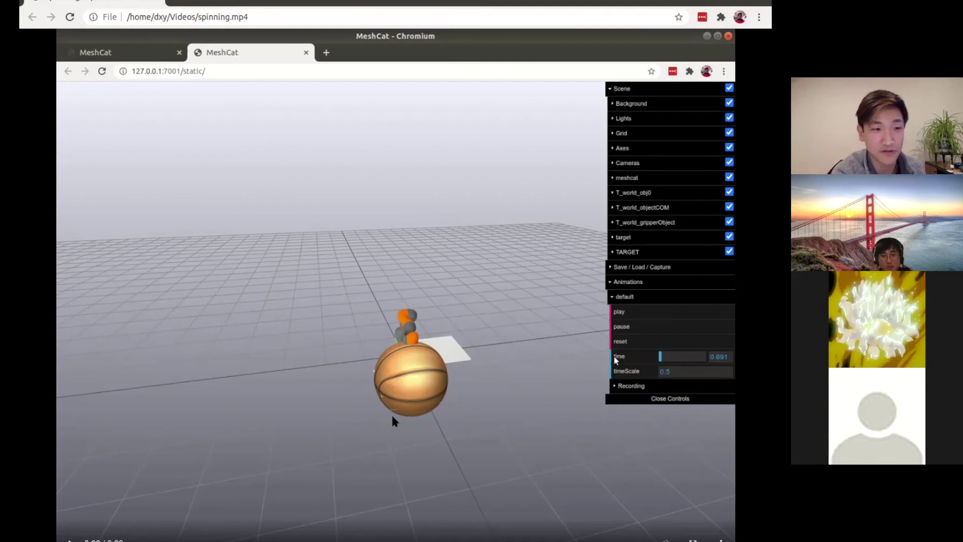
Step: Start playback of the spinning.mp4 basketball-throw recording
click(70, 540)
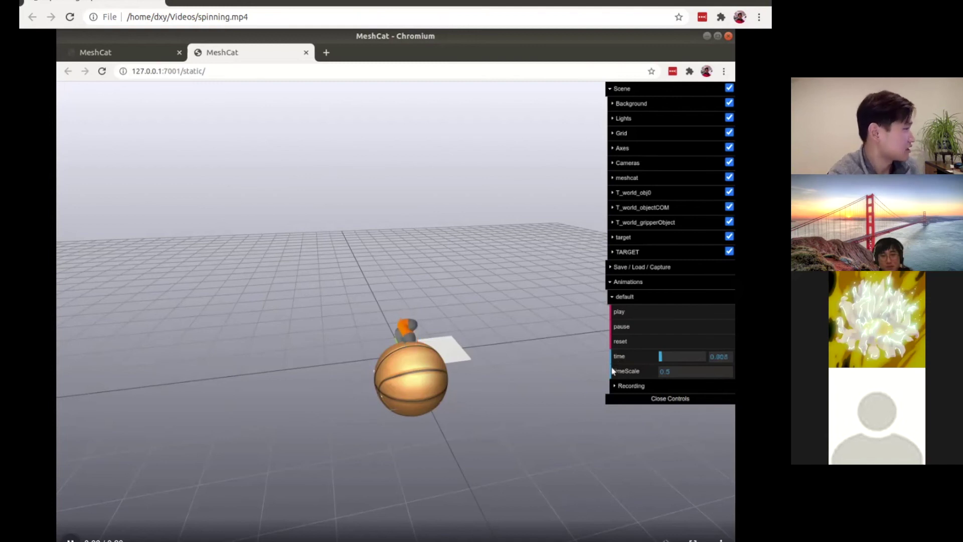